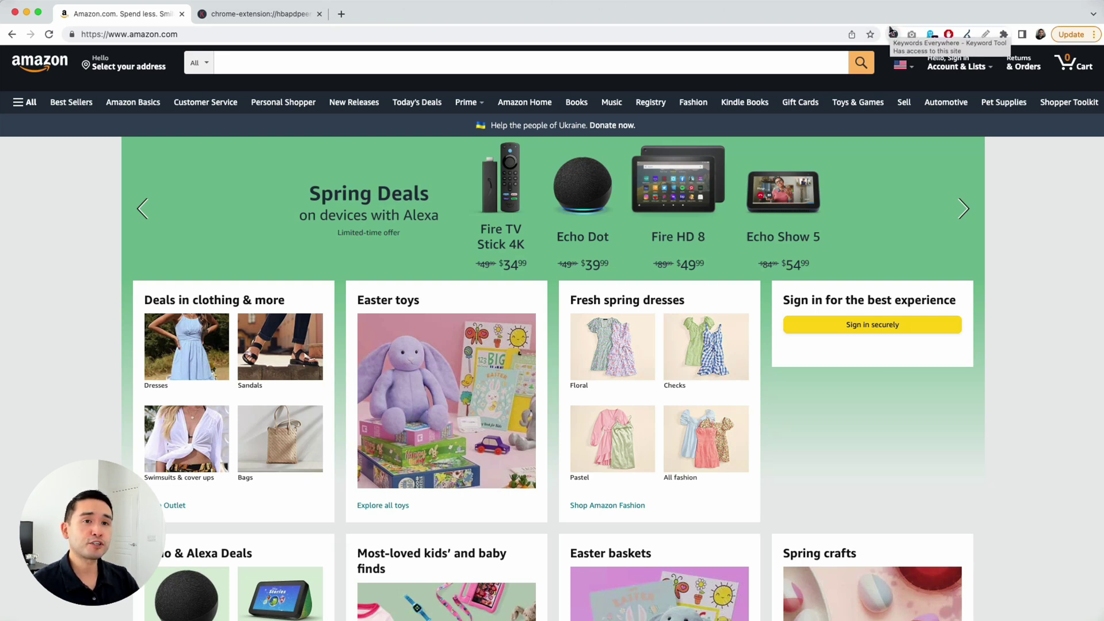
# - Search Amazon for 'shoes for boys' by typing 'shoes' and picking that suggestion
pyautogui.click(241, 60)
pyautogui.write('shoes')
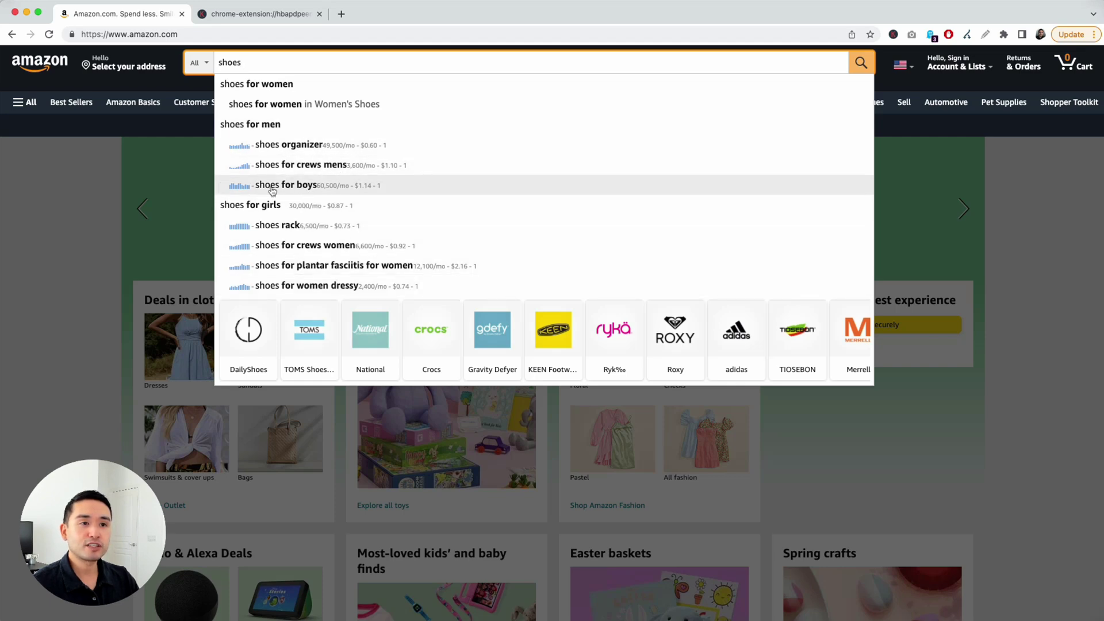
pyautogui.click(305, 190)
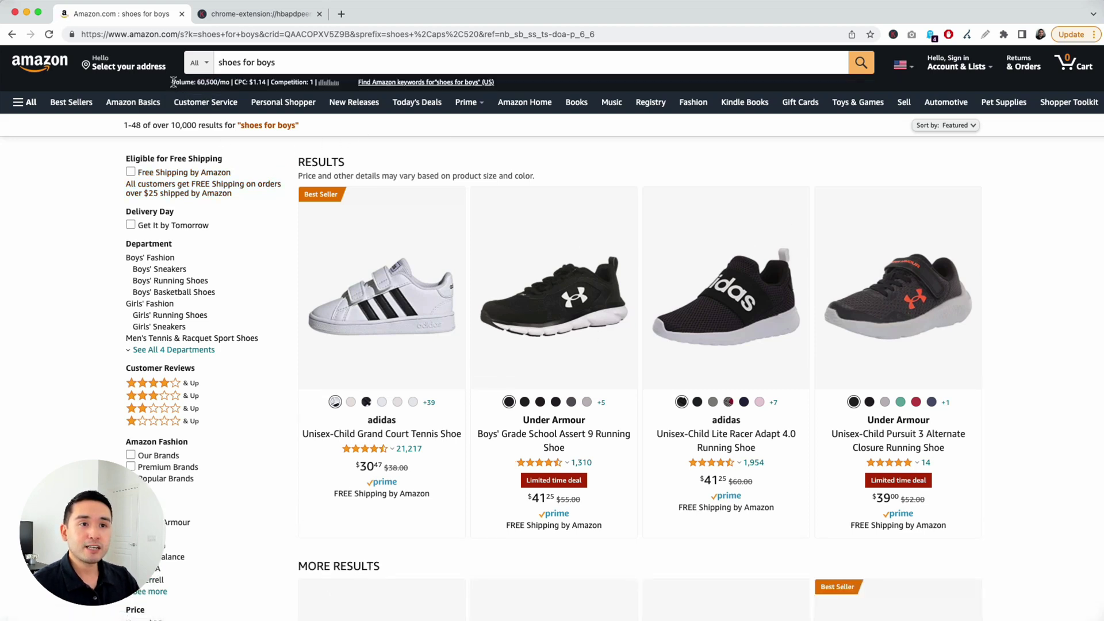
# - Review the keyword bar's 60,500/mo search volume, $1.14 CPC and trend for 'shoes for boys'
pyautogui.moveTo(171, 82); pyautogui.dragTo(341, 83)
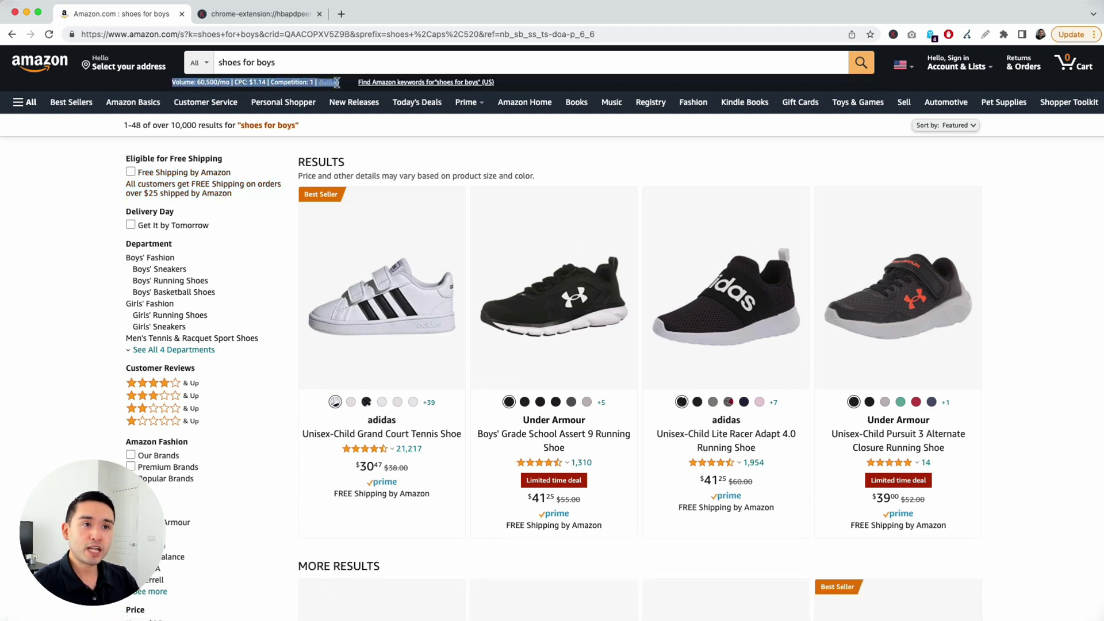
pyautogui.click(224, 80)
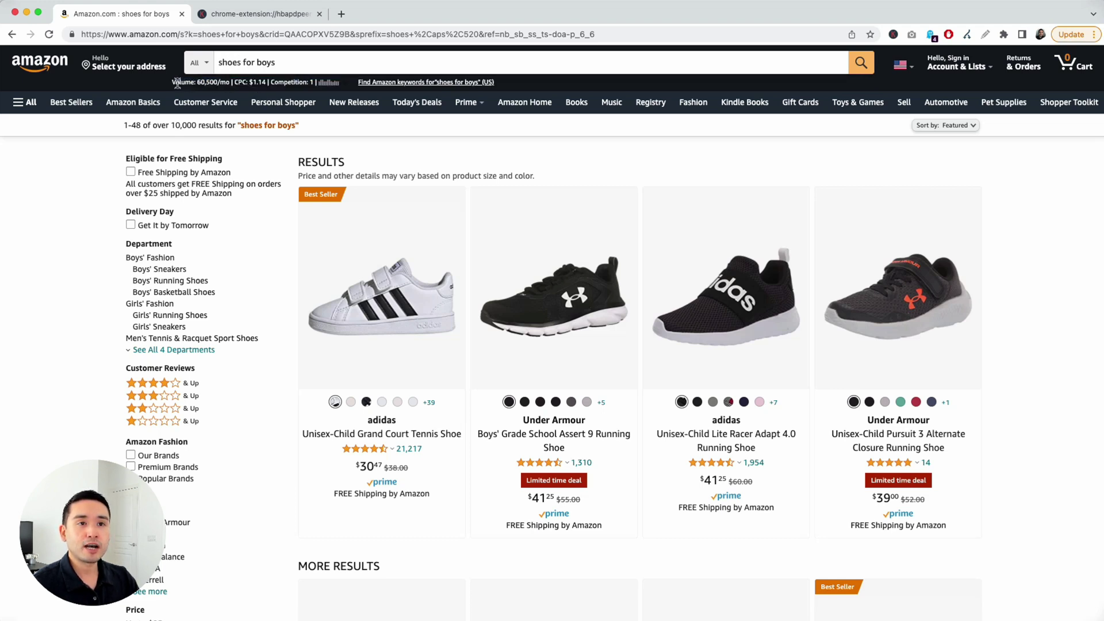
pyautogui.moveTo(177, 83); pyautogui.dragTo(213, 84)
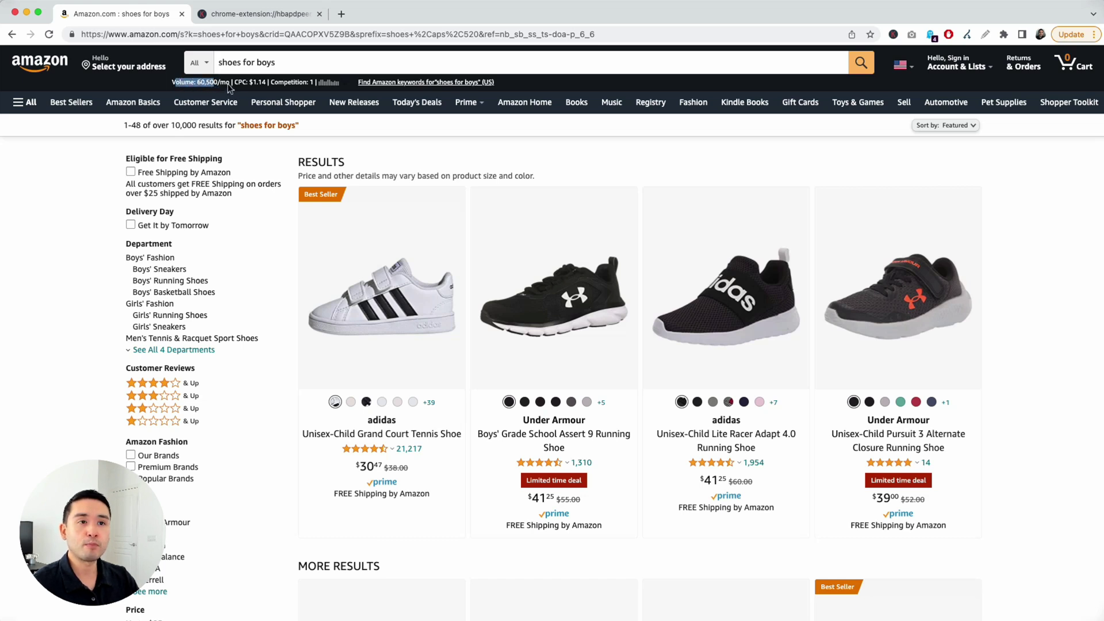
pyautogui.click(246, 81)
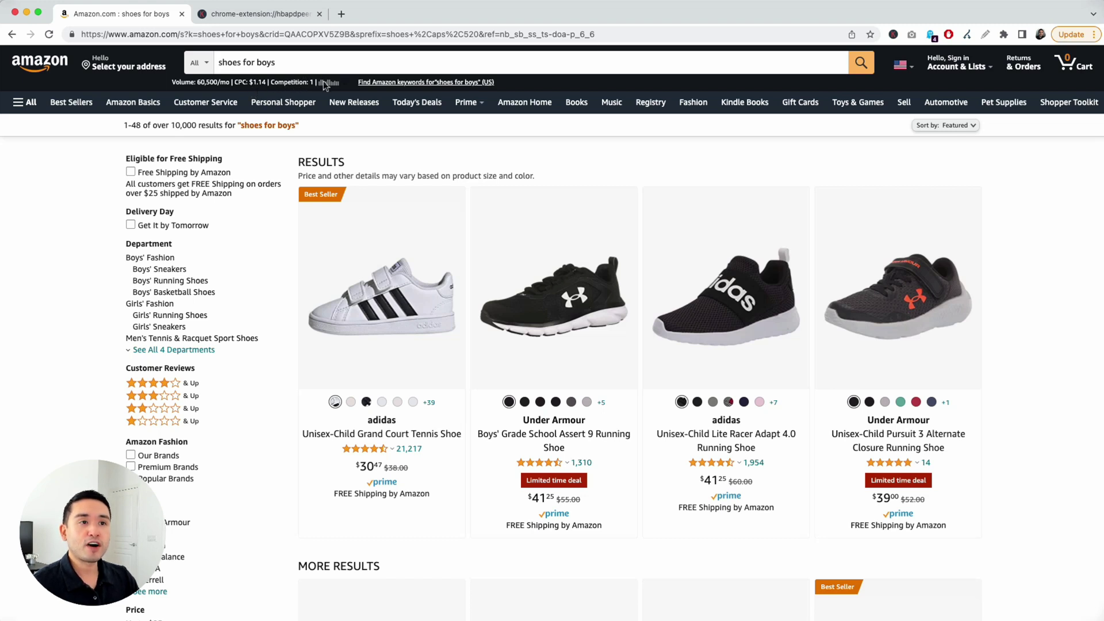
pyautogui.moveTo(325, 85)
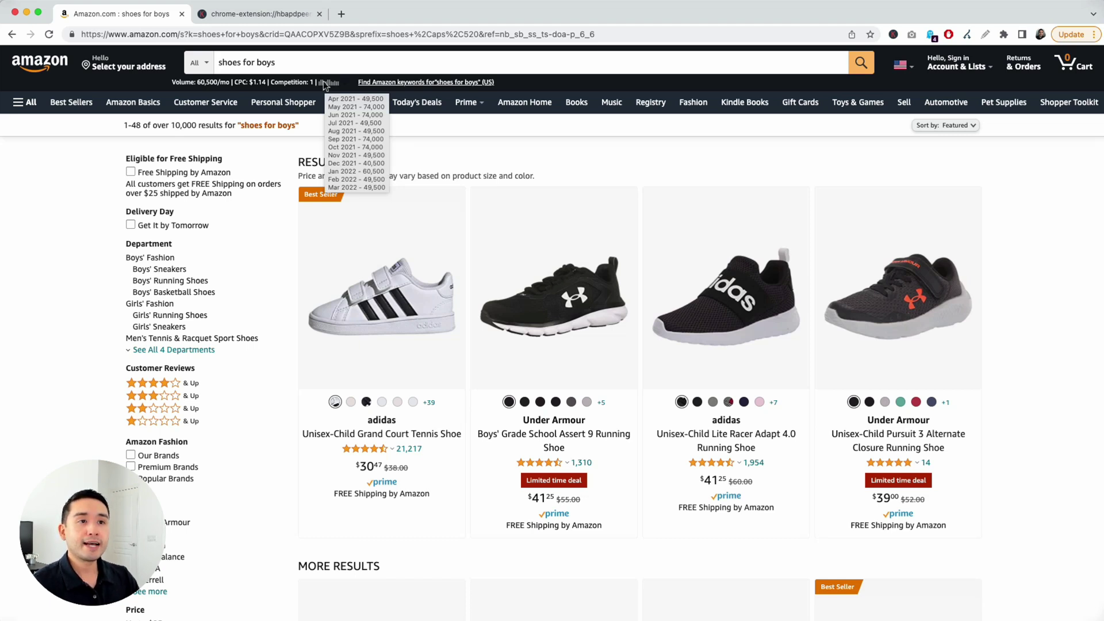
# - Check the size-variant autocomplete suggestions for 'shoes for boys', then dismiss them
pyautogui.click(281, 65)
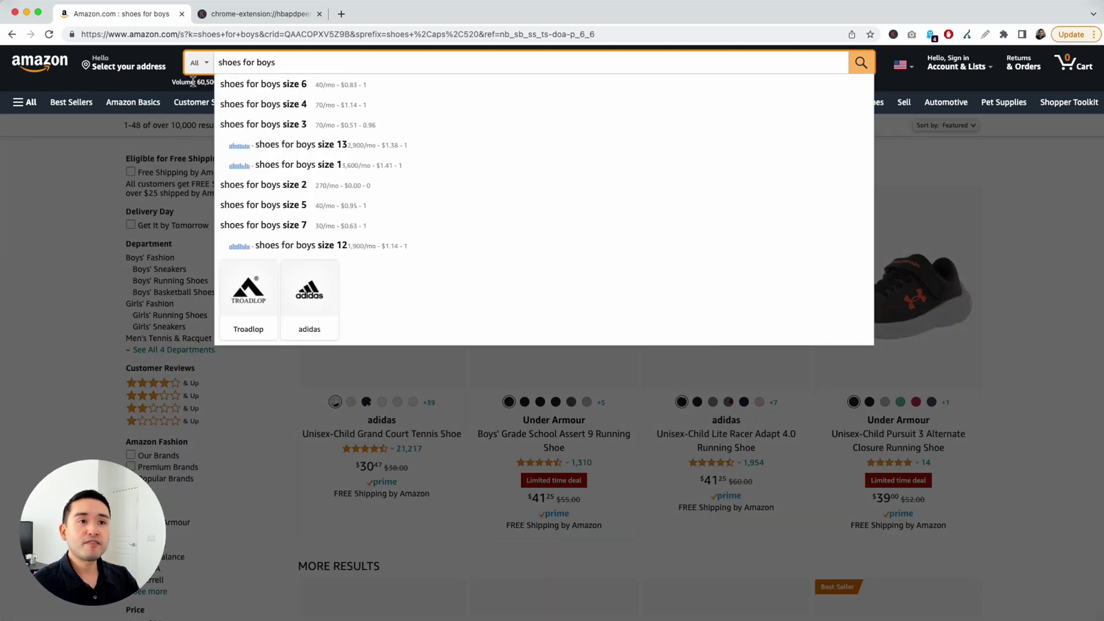
pyautogui.press('Escape')
pyautogui.click(266, 68)
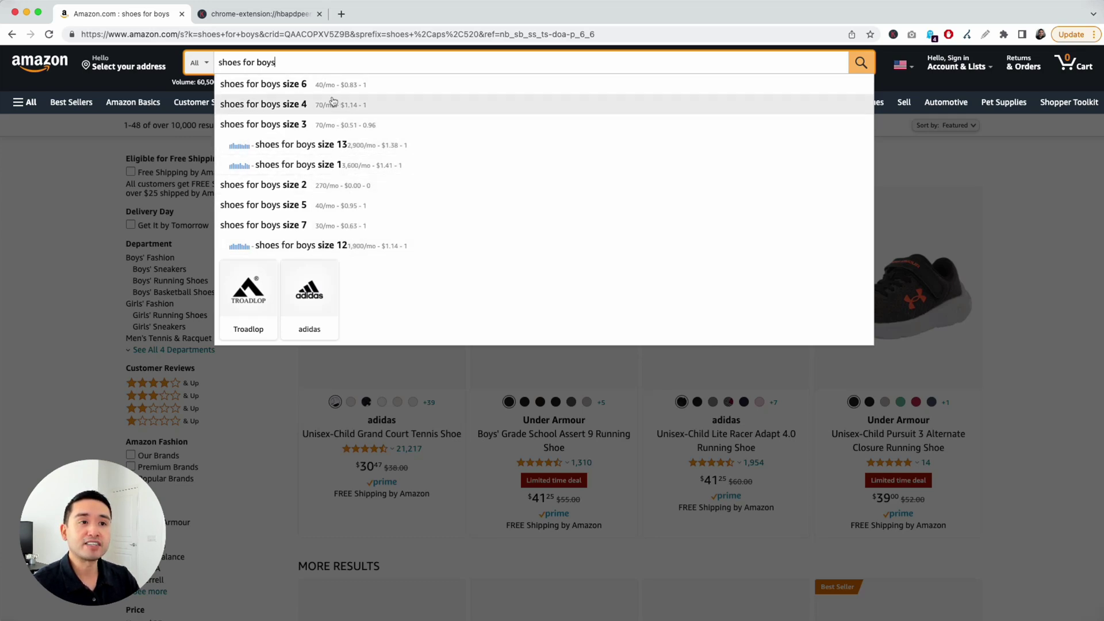
pyautogui.click(235, 92)
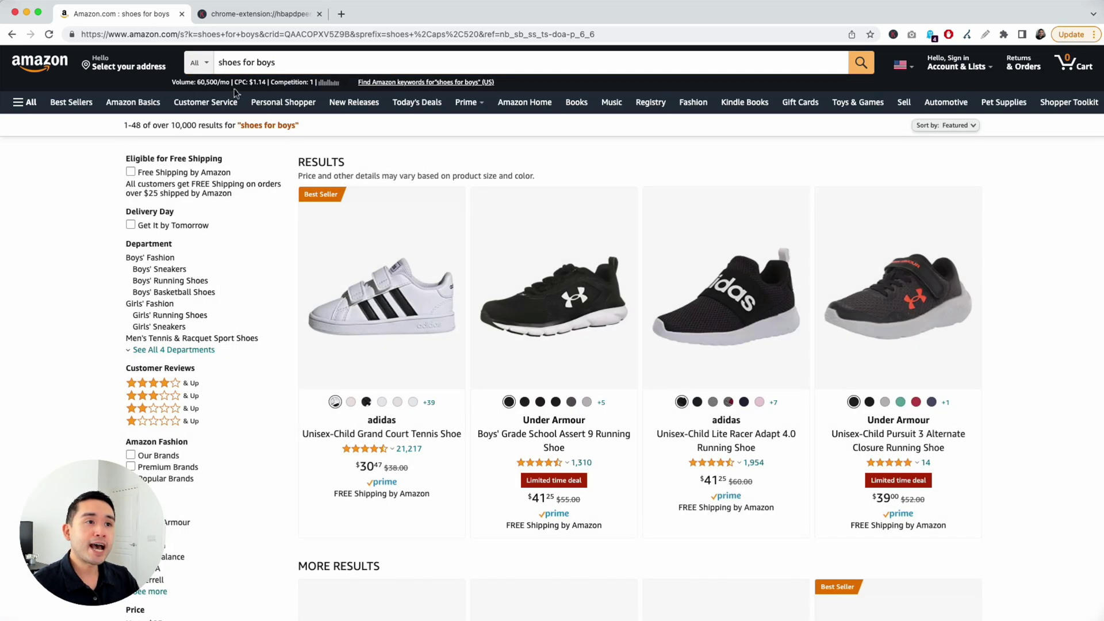
# - Keep United States as the data country and open the 812-keyword Amazon list for 'shoes for boys'
pyautogui.click(893, 35)
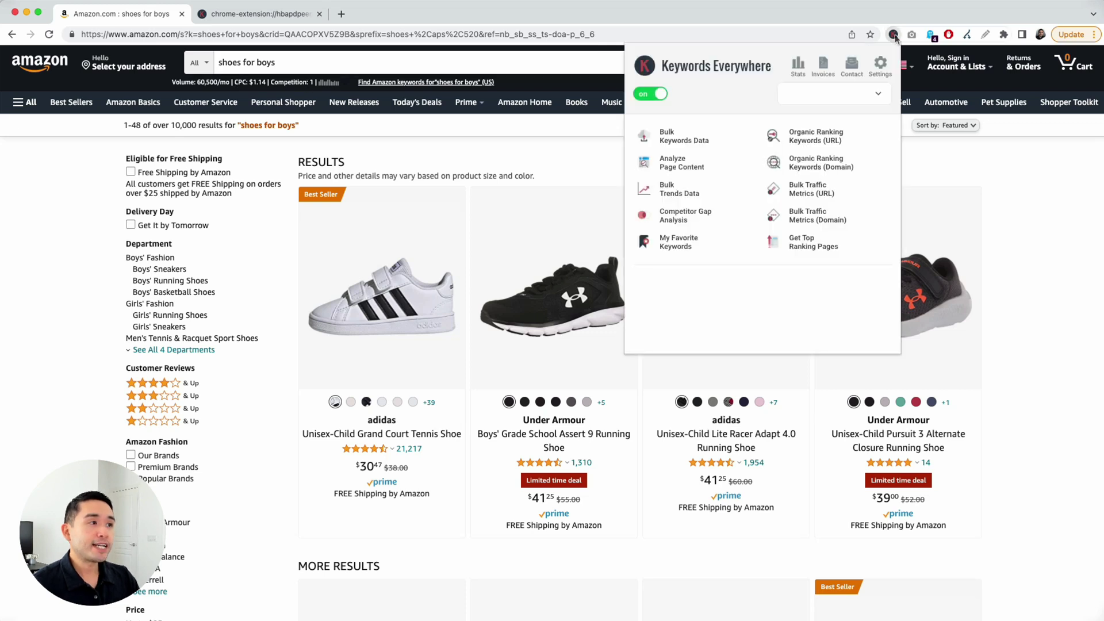
pyautogui.click(825, 98)
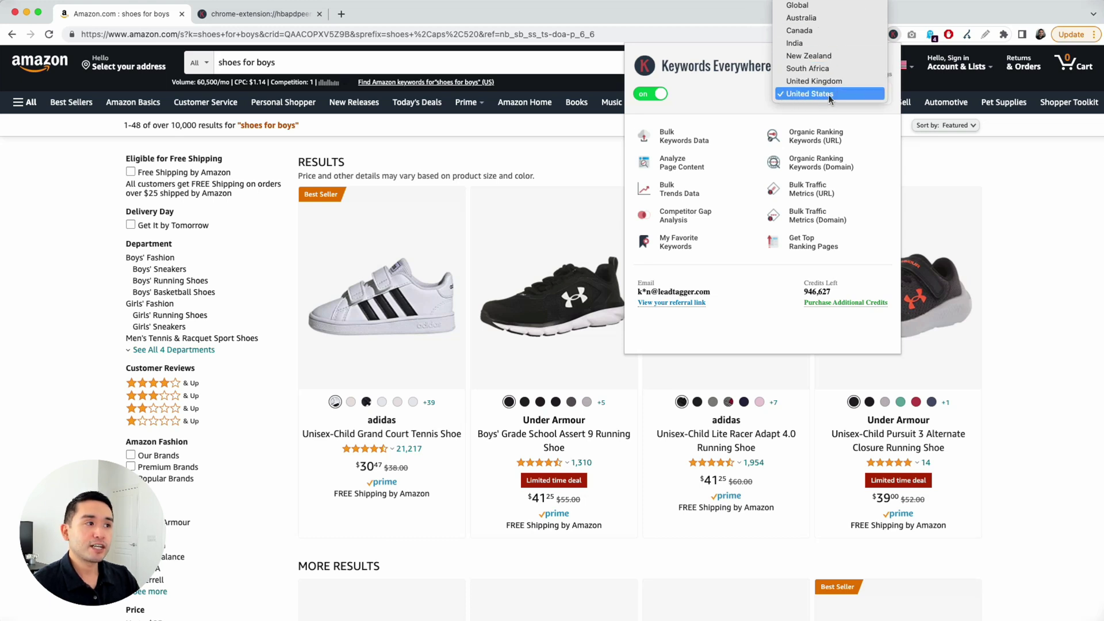
pyautogui.click(809, 94)
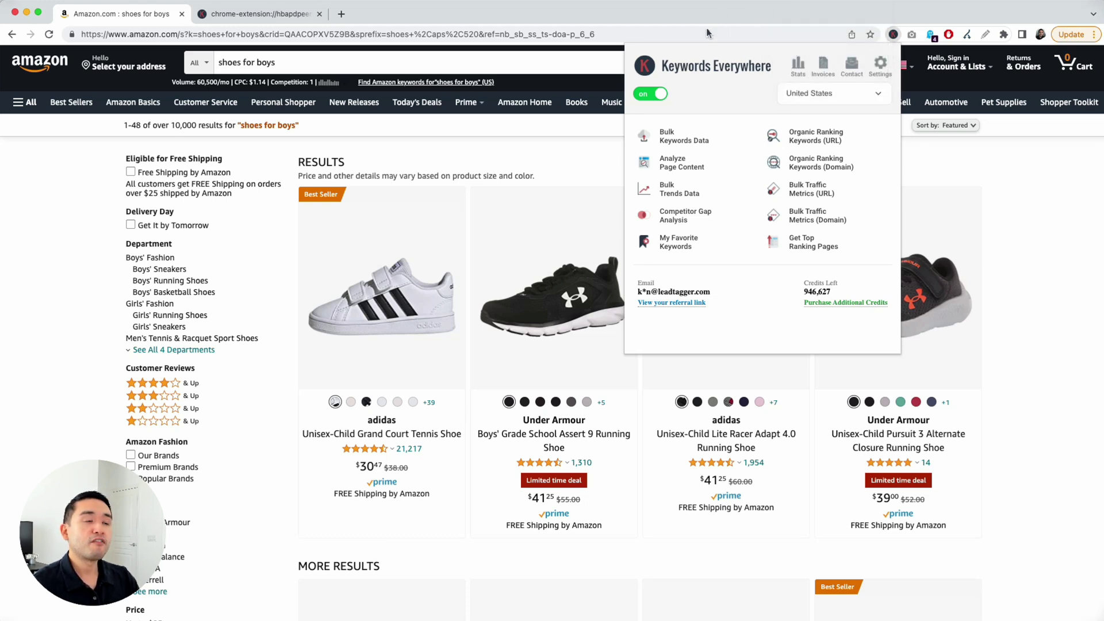
pyautogui.click(690, 14)
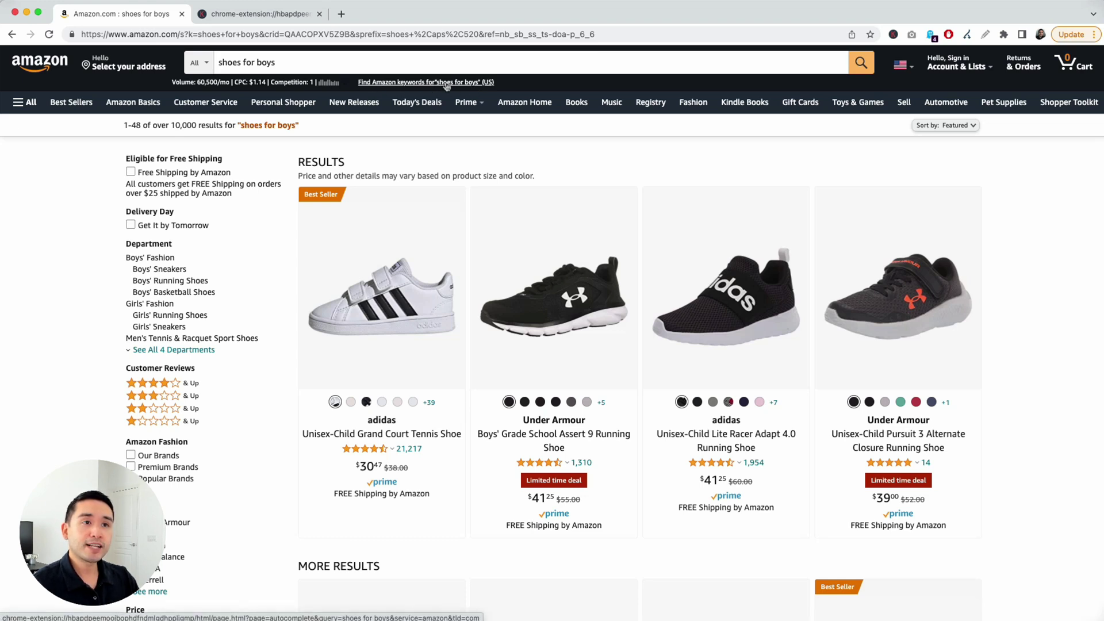
pyautogui.click(262, 14)
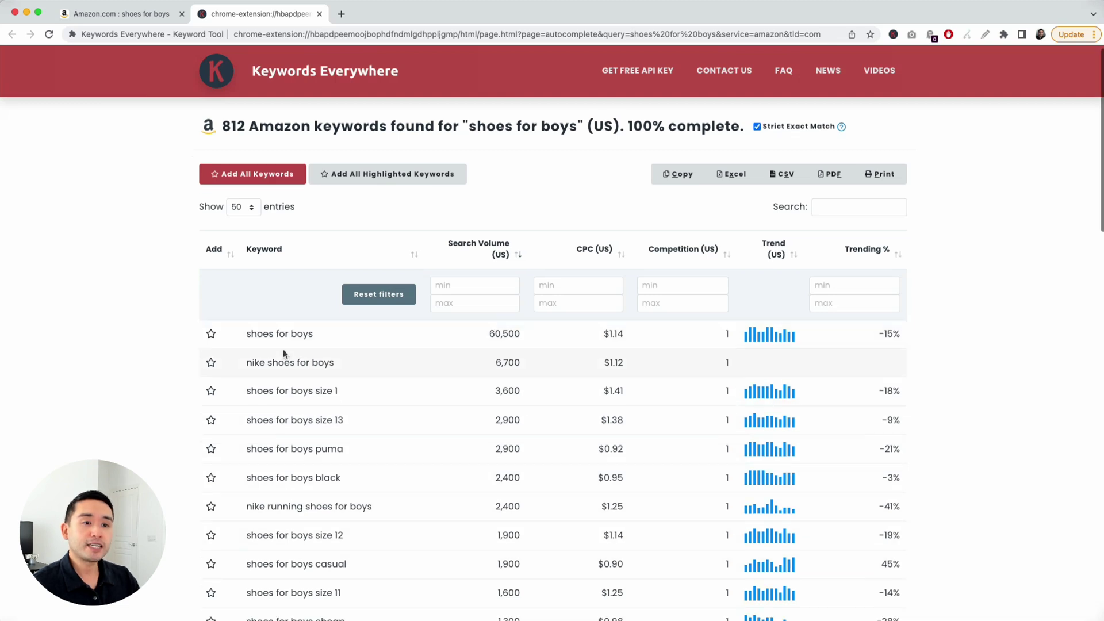
pyautogui.scroll(-3, 284, 355)
pyautogui.scroll(3, 283, 355)
pyautogui.moveTo(477, 135); pyautogui.dragTo(572, 131)
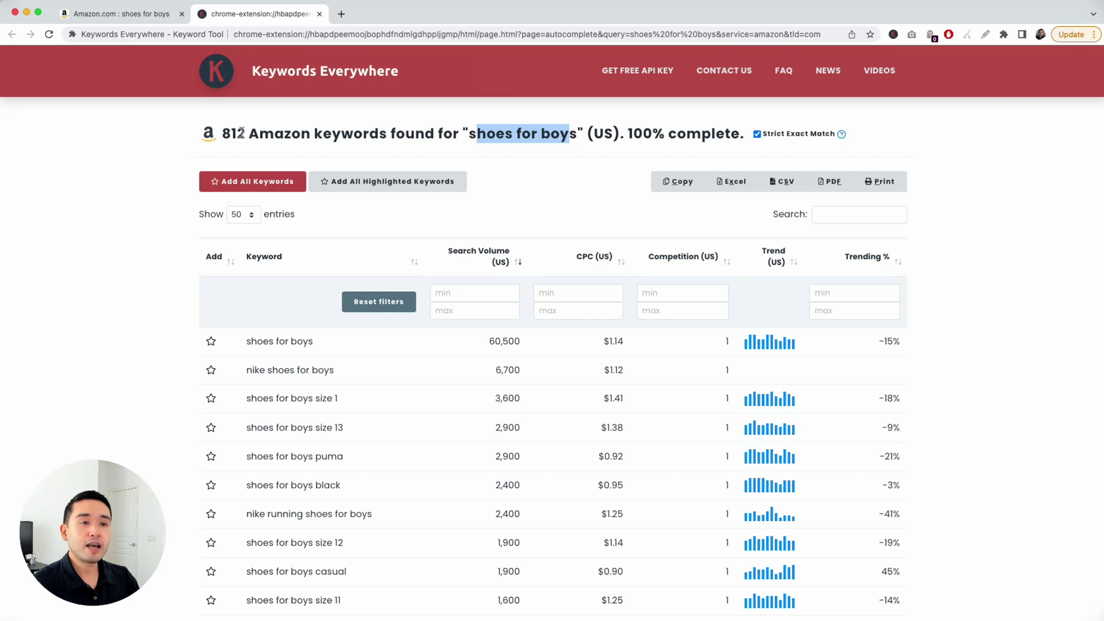
pyautogui.moveTo(246, 134); pyautogui.dragTo(568, 138)
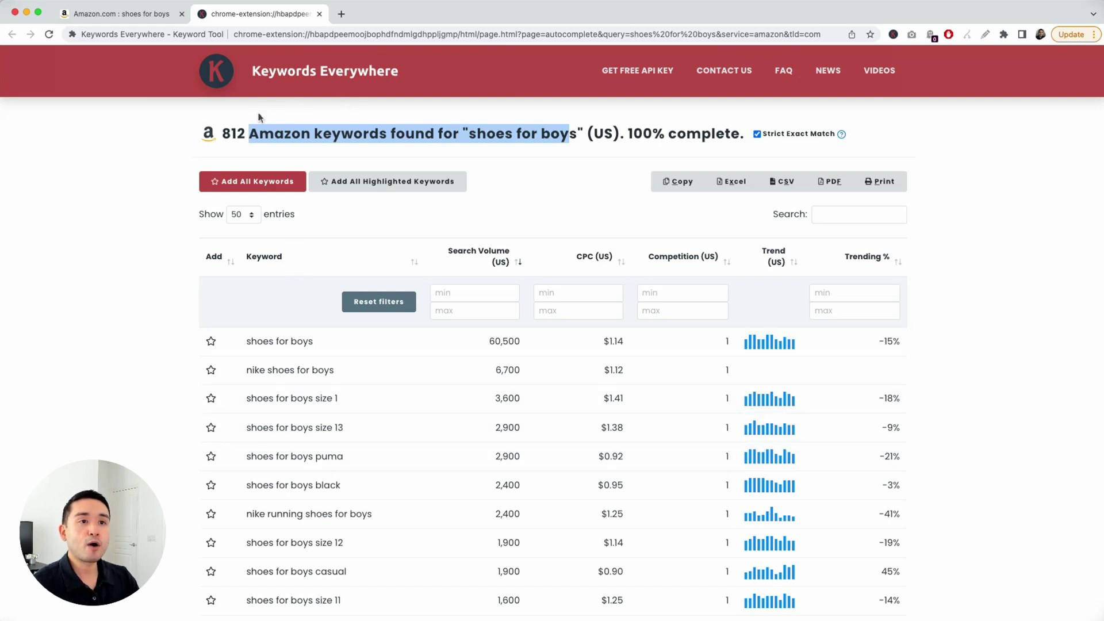
pyautogui.moveTo(224, 132); pyautogui.dragTo(429, 139)
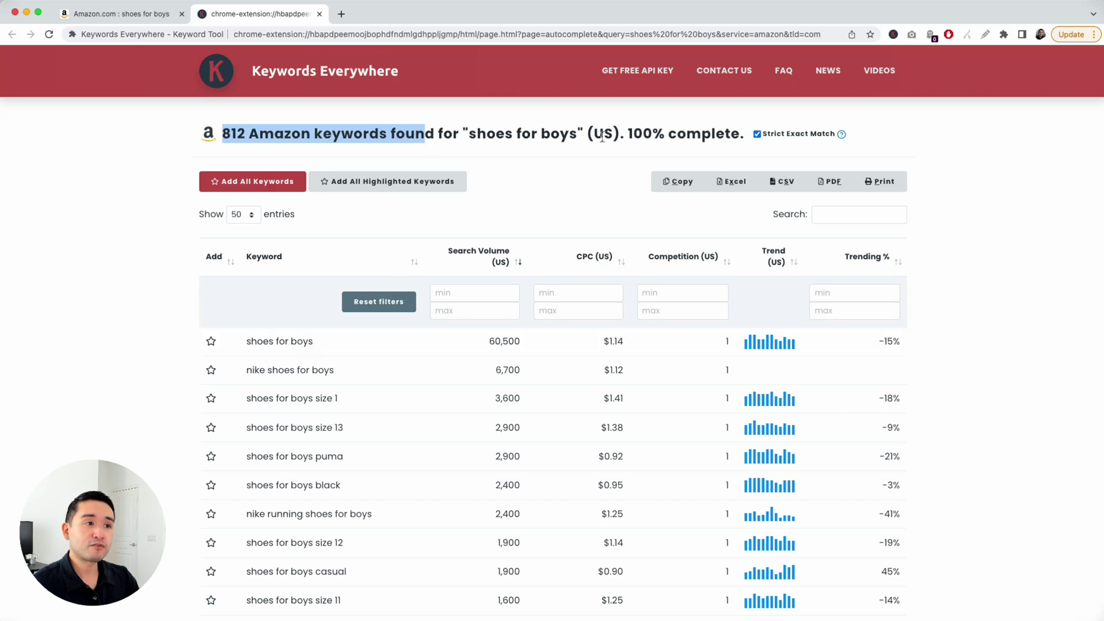
pyautogui.moveTo(594, 134)
pyautogui.mouseDown()
pyautogui.moveTo(628, 134)
pyautogui.moveTo(611, 132)
pyautogui.mouseUp()
pyautogui.scroll(-2, 618, 148)
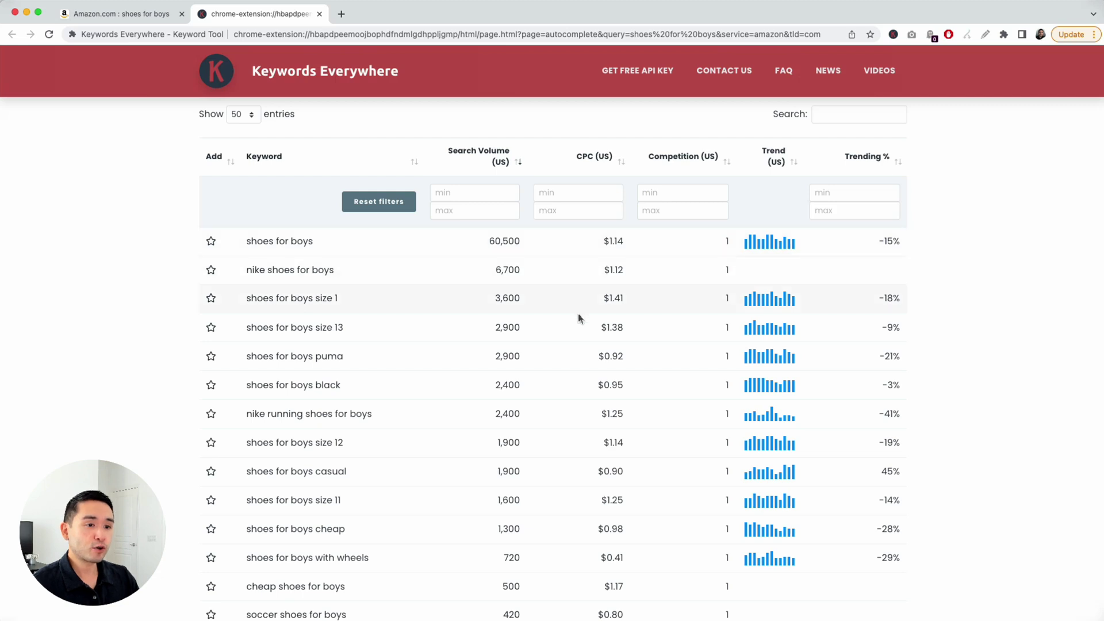
pyautogui.scroll(-5, 580, 318)
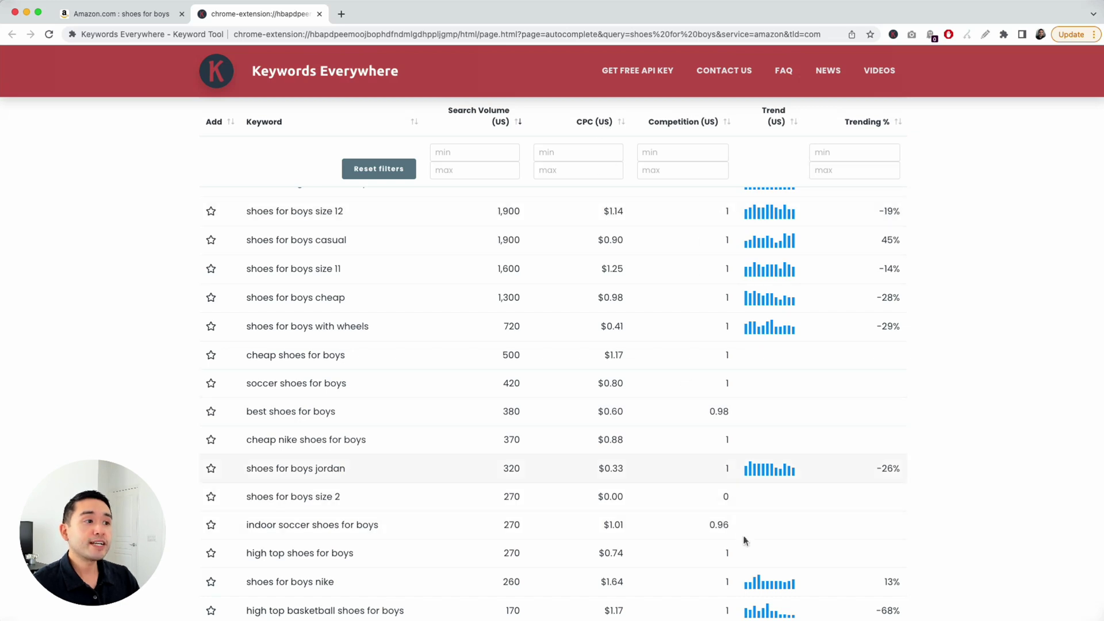
pyautogui.scroll(5, 608, 248)
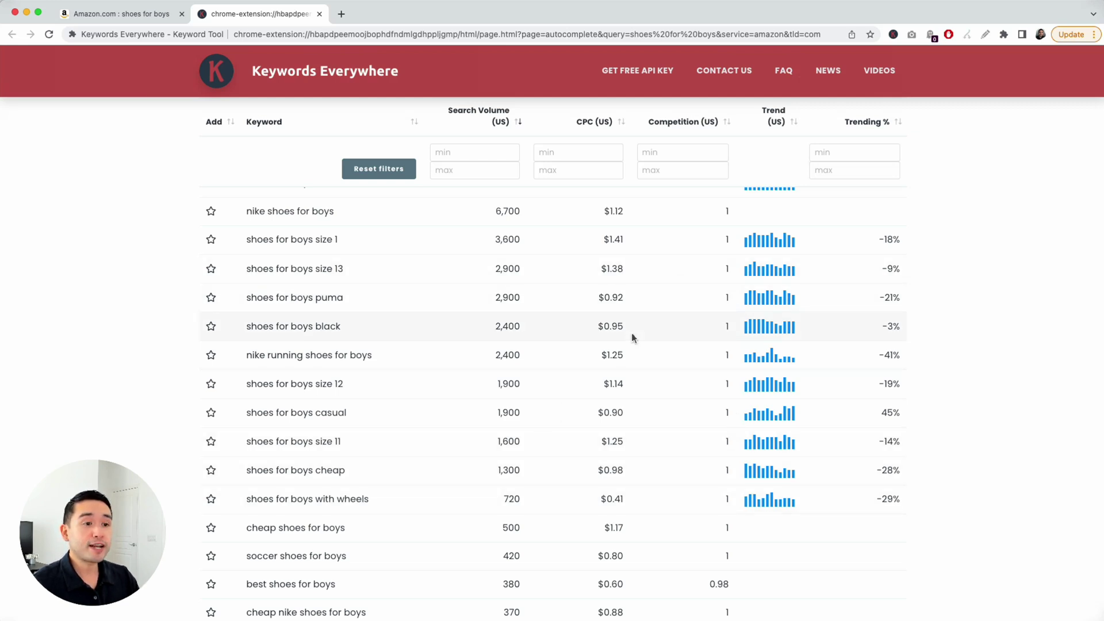
pyautogui.scroll(5, 616, 345)
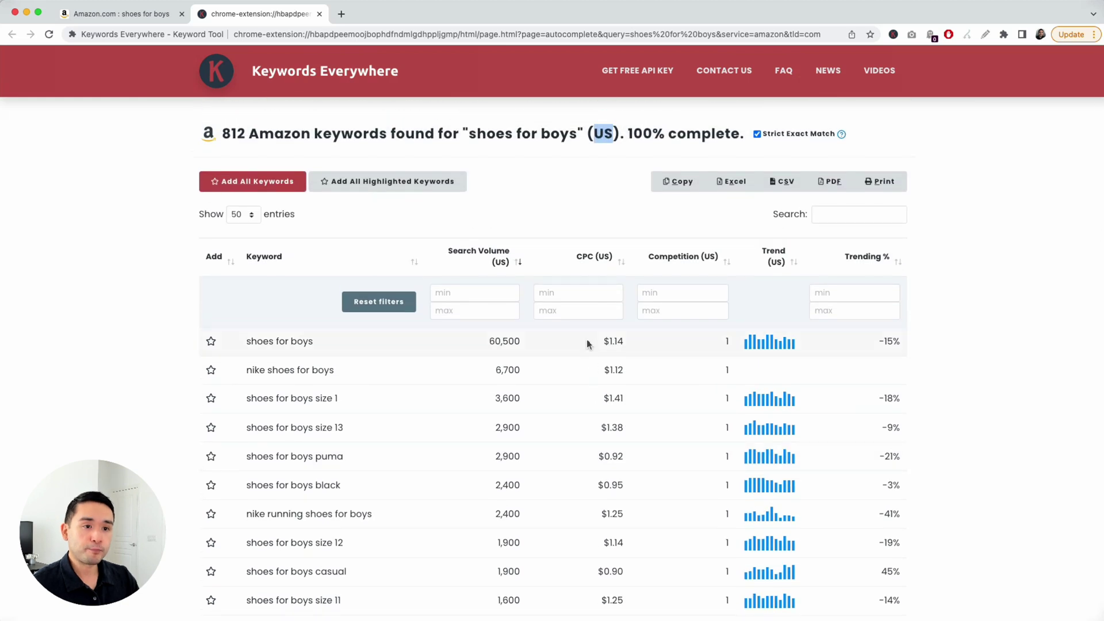
pyautogui.scroll(-2, 598, 344)
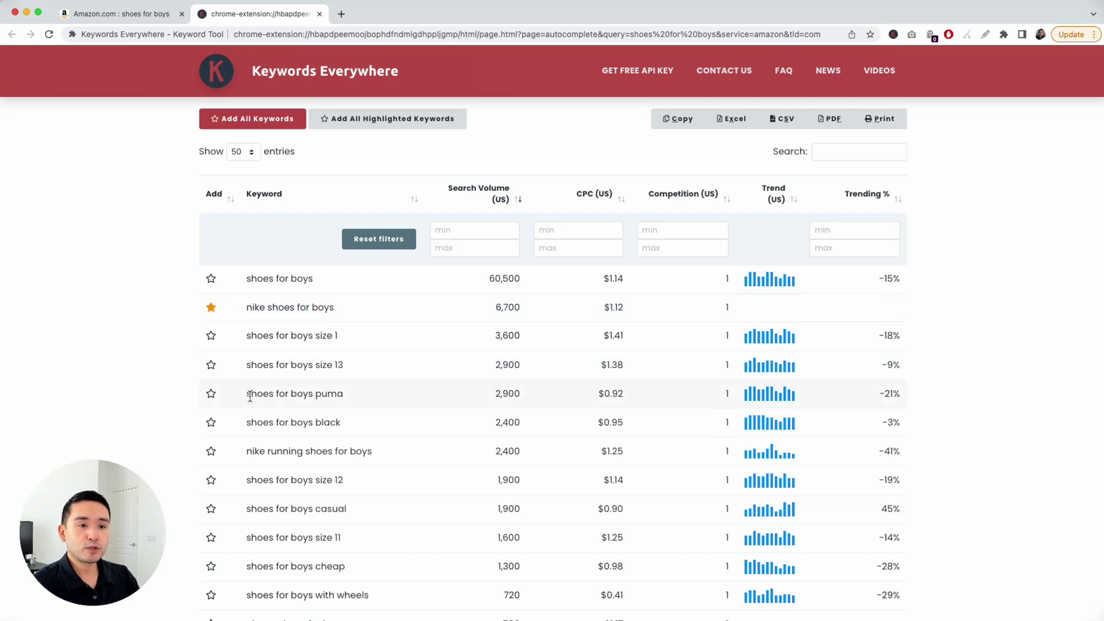
pyautogui.click(211, 395)
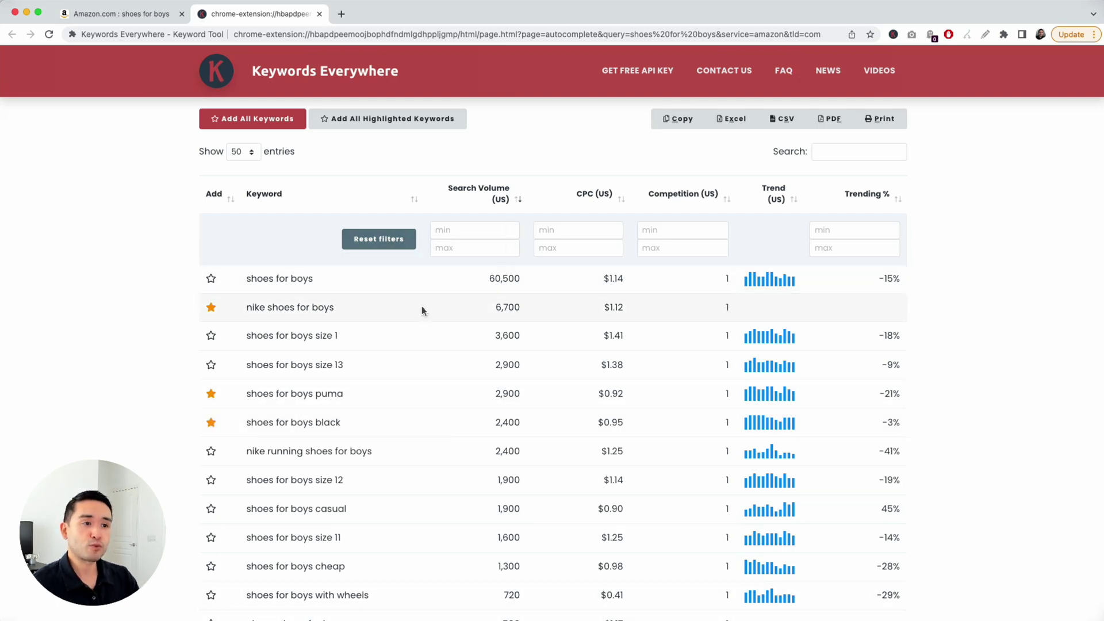
# - Filter the keyword table to search volumes between 100 and 1000
pyautogui.click(460, 231)
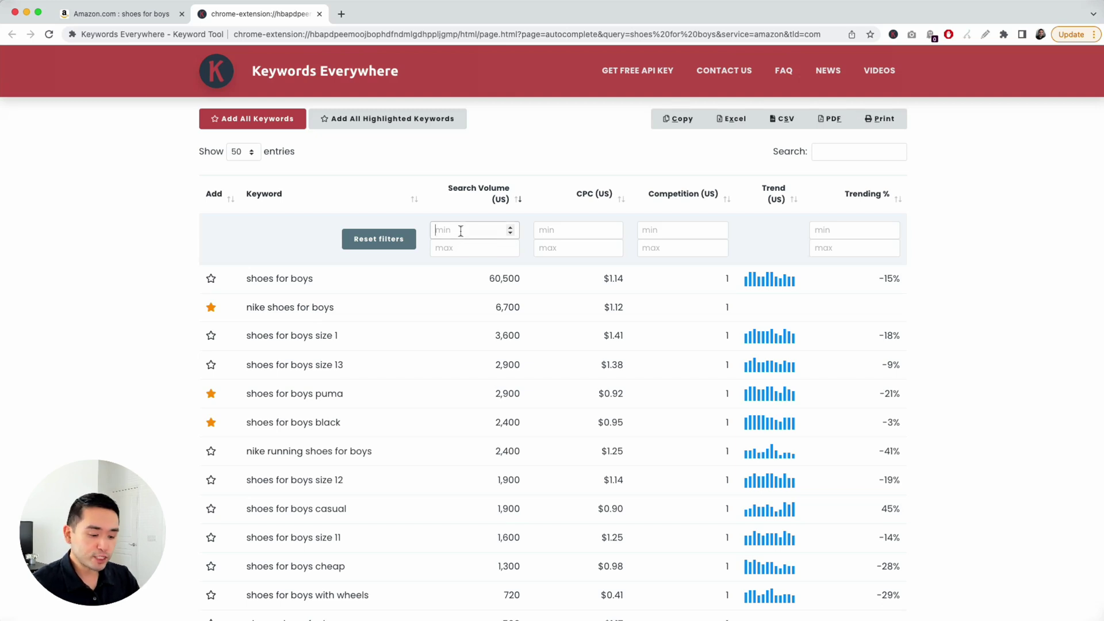
pyautogui.write('100')
pyautogui.press('Tab')
pyautogui.write('1')
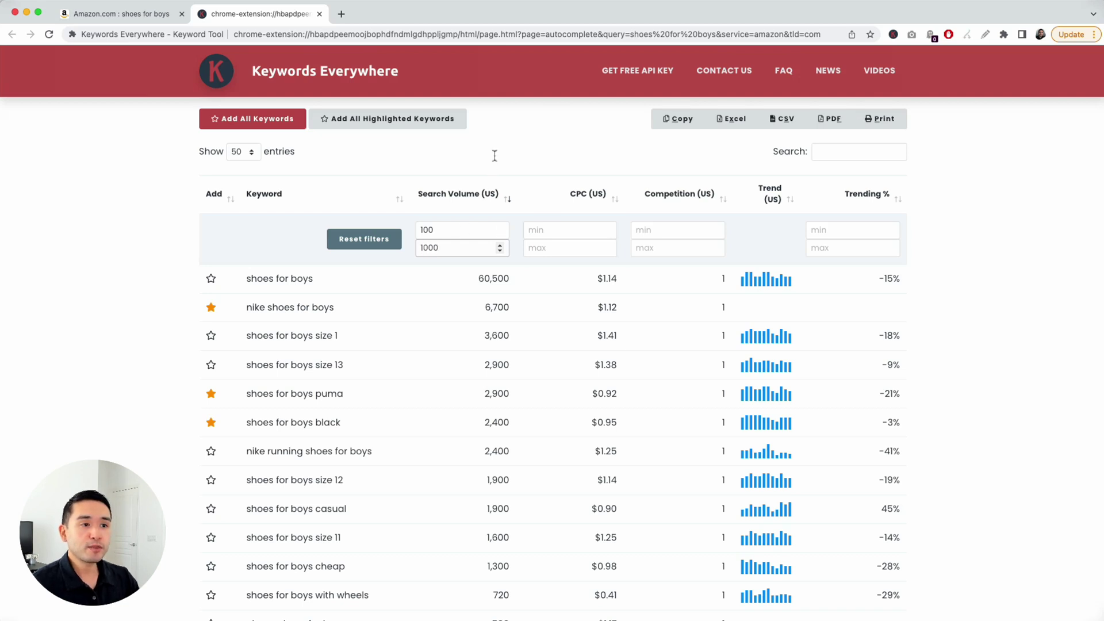
pyautogui.press('Return')
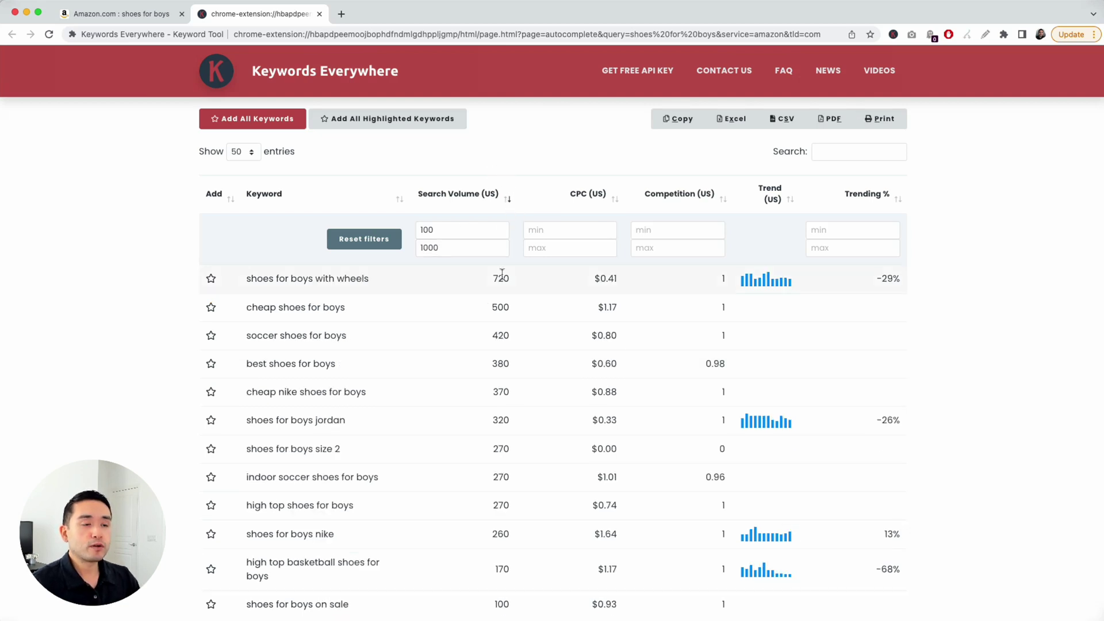
# - Star 'shoes for boys jordan' as a favorite, then reset the volume filter
pyautogui.scroll(-3, 495, 356)
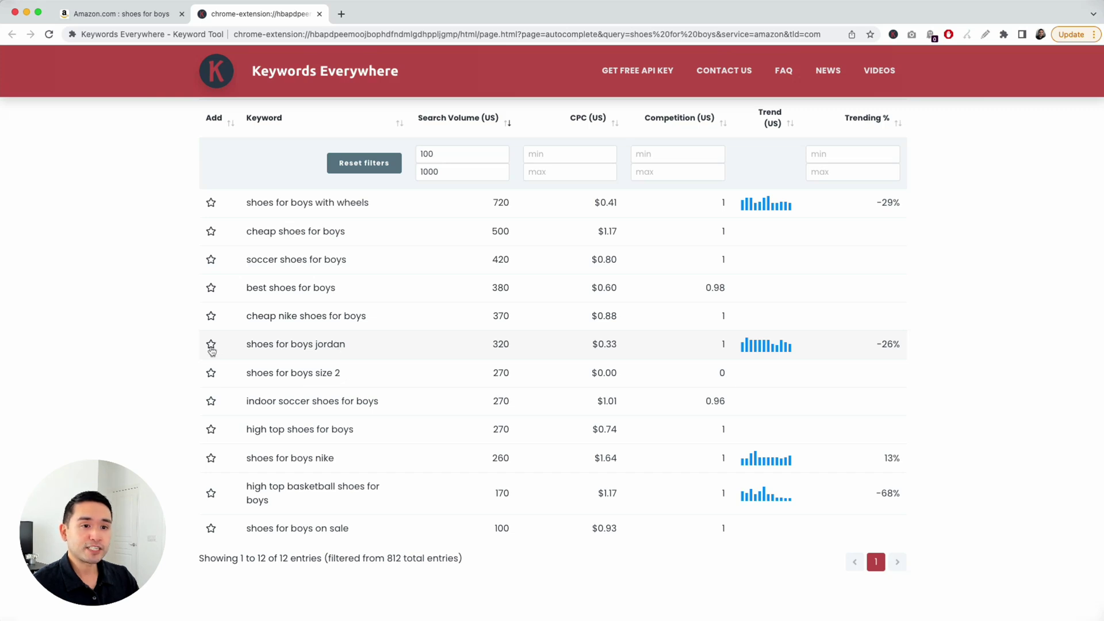
pyautogui.click(211, 346)
pyautogui.scroll(1, 641, 375)
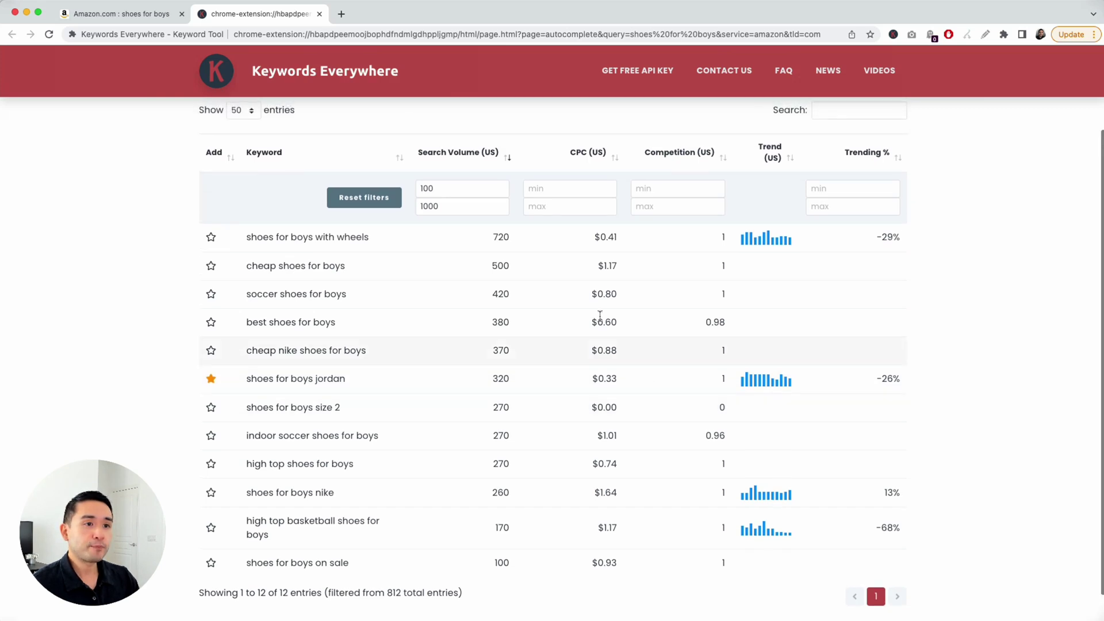
pyautogui.click(388, 203)
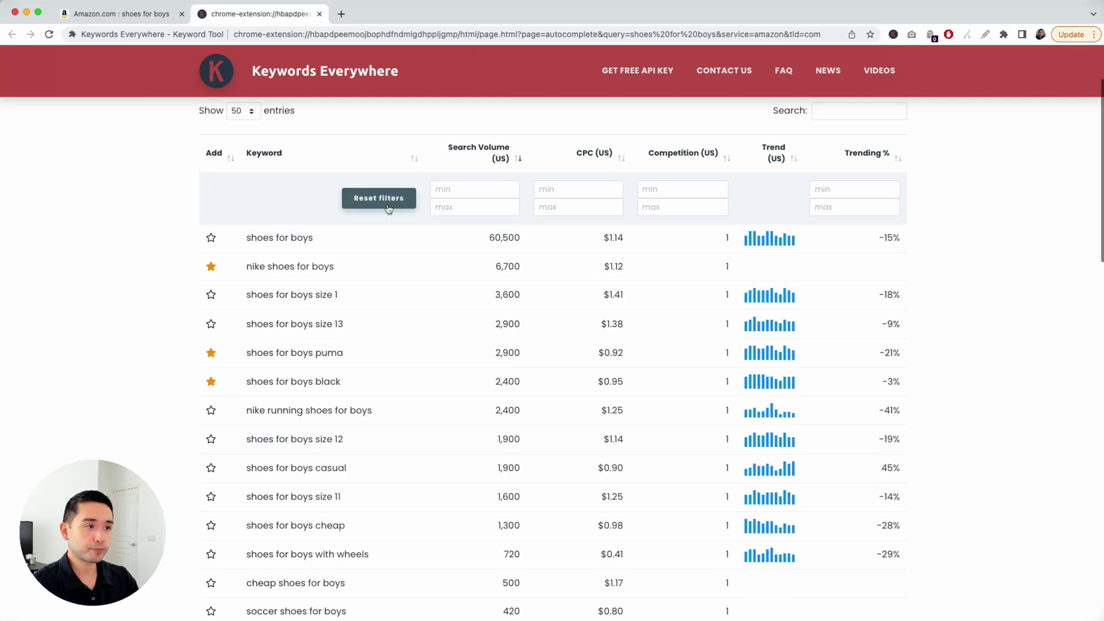
pyautogui.scroll(3, 389, 209)
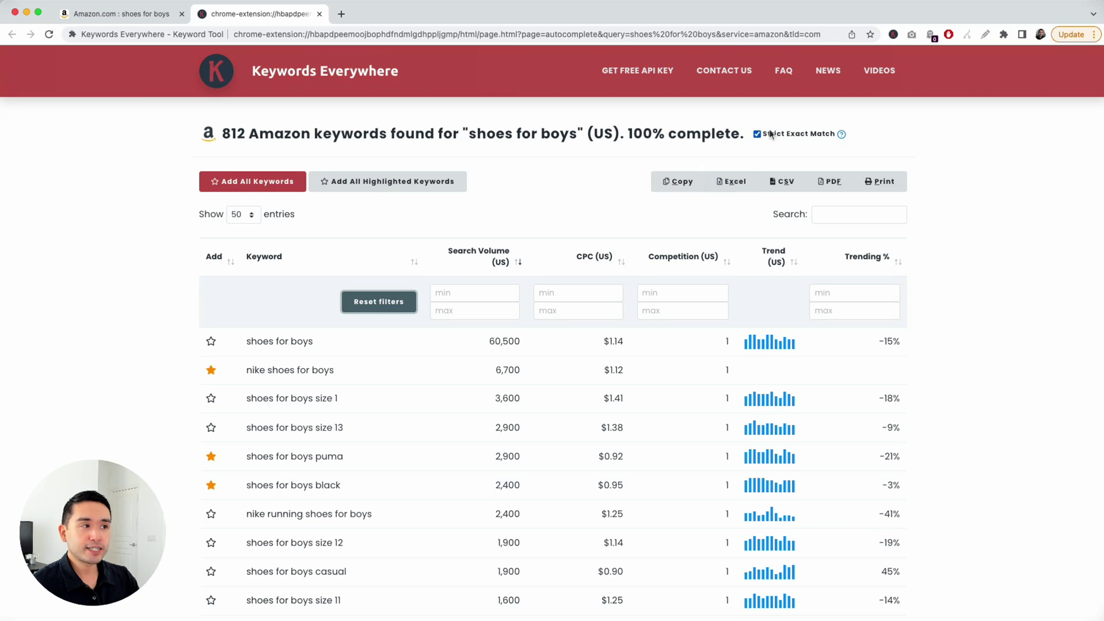
# - Turn off Strict Exact Match and highlight every 'shoes for boys' occurrence with page search
pyautogui.moveTo(841, 135)
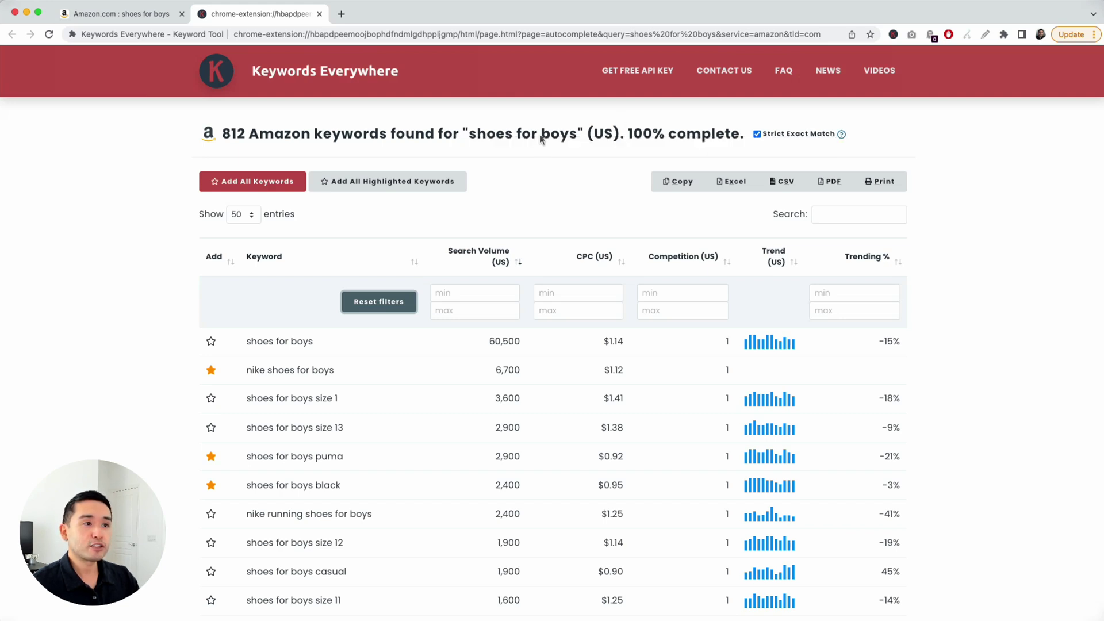
pyautogui.moveTo(469, 133); pyautogui.dragTo(576, 135)
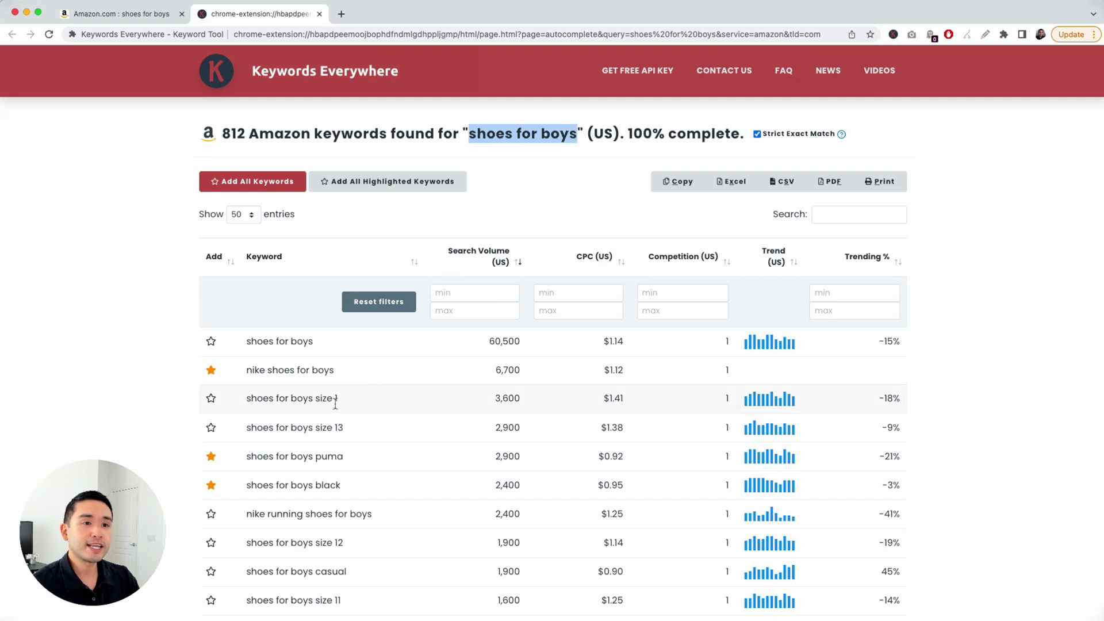
pyautogui.click(757, 135)
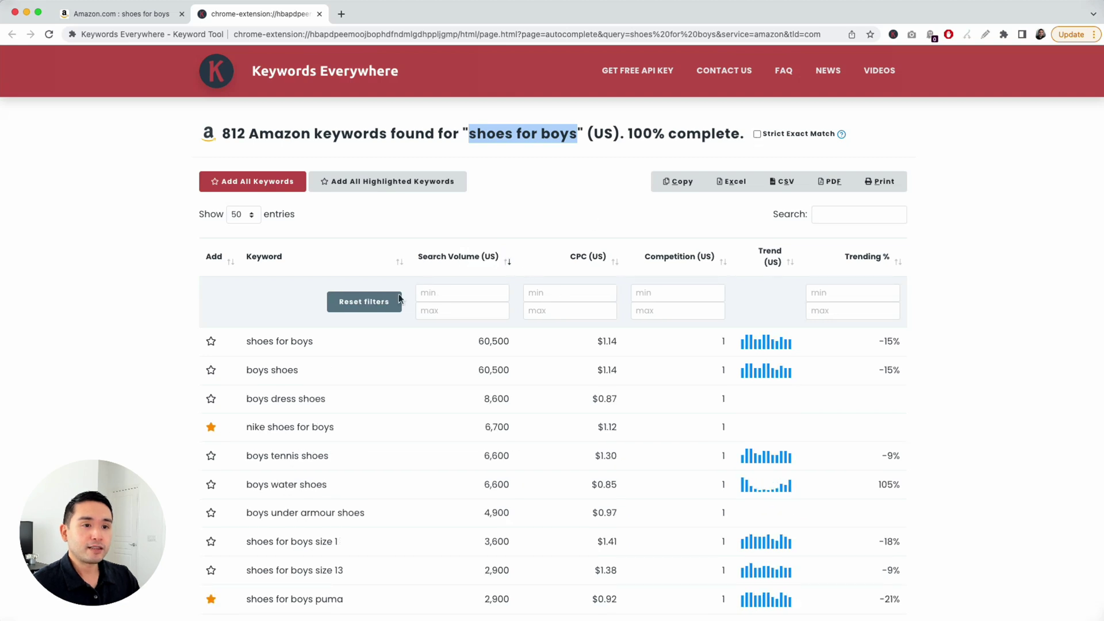
pyautogui.click(561, 175)
pyautogui.press('super+f')
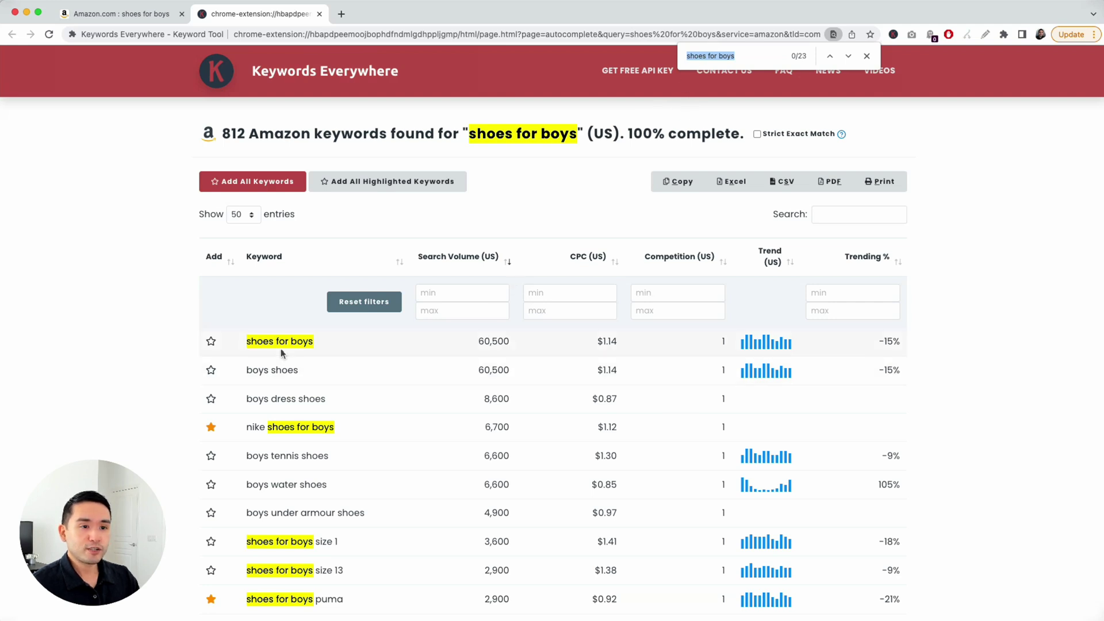
# - Compare the list with exact match on and off, leave it off, and close the find bar
pyautogui.moveTo(246, 372); pyautogui.dragTo(322, 378)
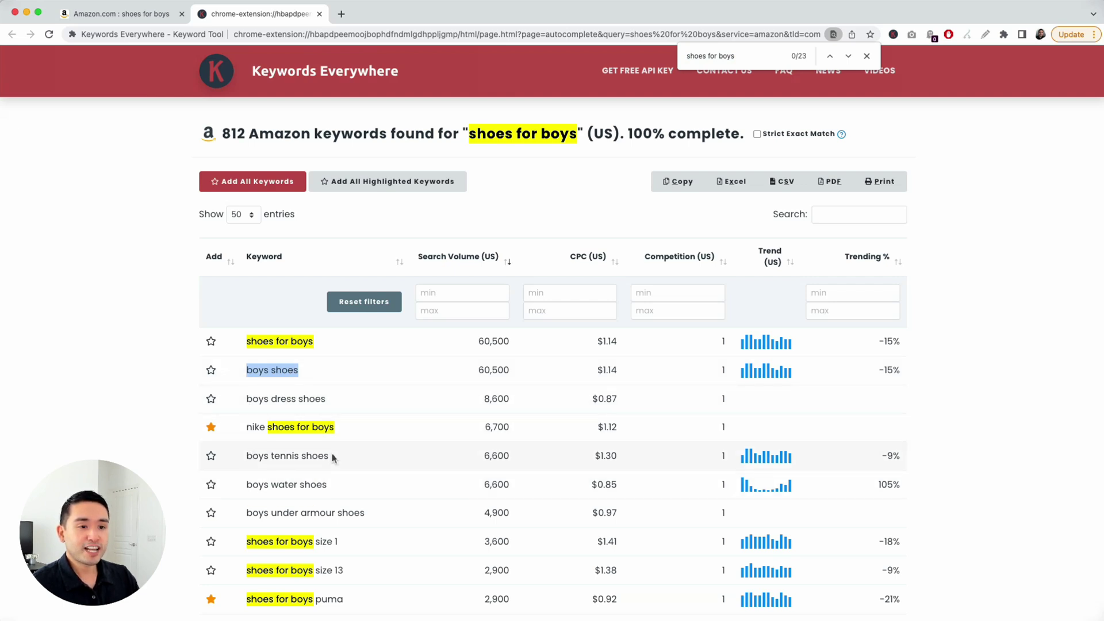
pyautogui.click(757, 135)
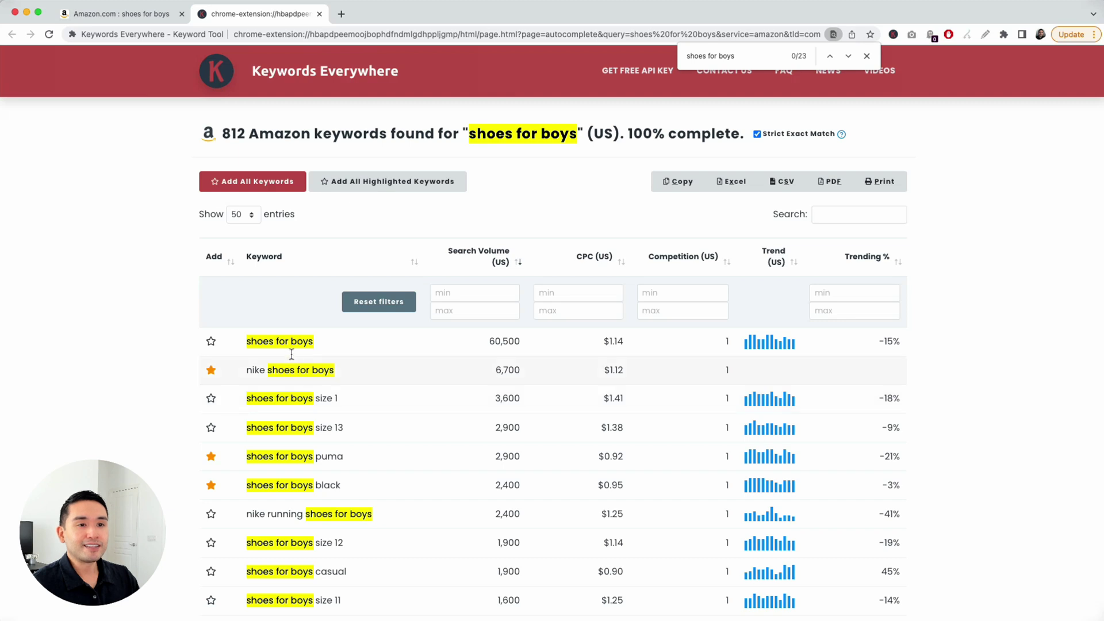
pyautogui.scroll(-5, 281, 414)
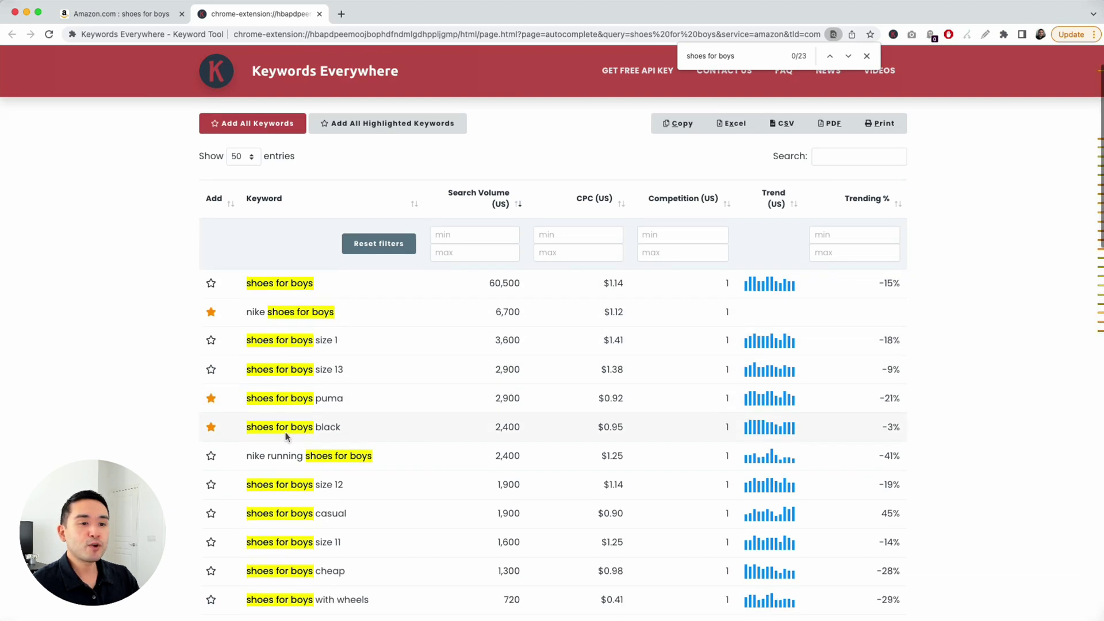
pyautogui.scroll(3, 351, 455)
pyautogui.scroll(3, 353, 457)
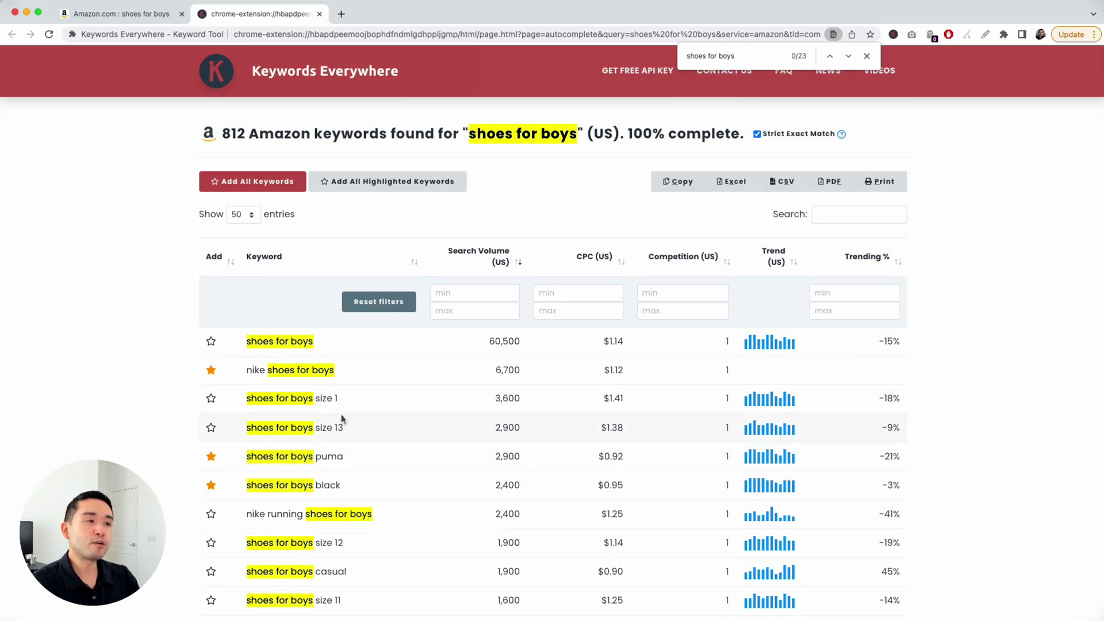
pyautogui.click(759, 135)
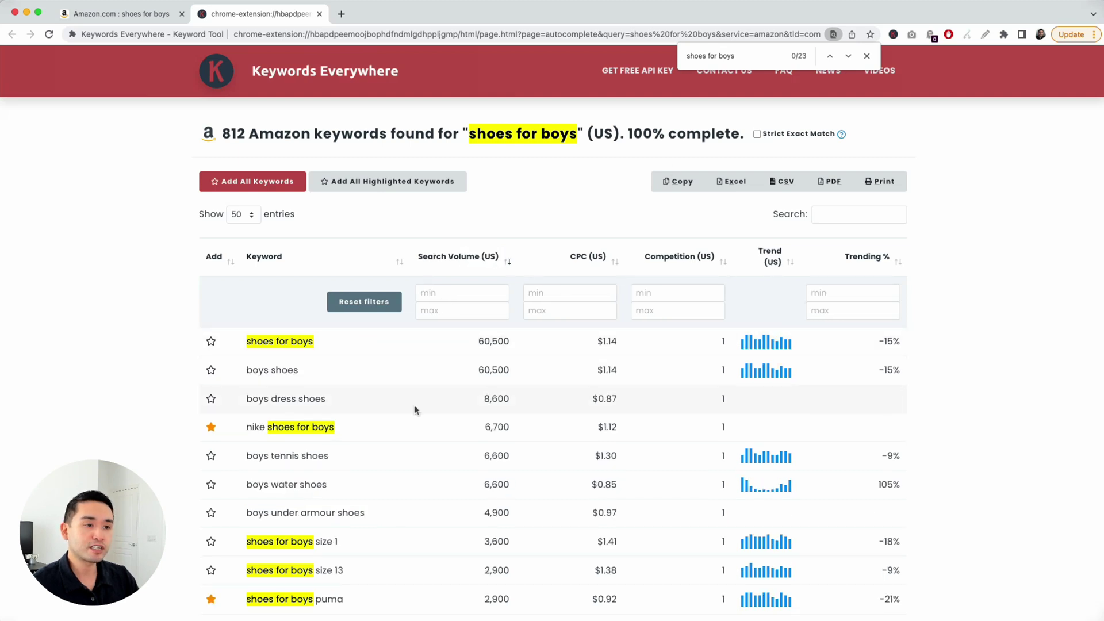
pyautogui.scroll(-3, 416, 410)
pyautogui.scroll(3, 417, 410)
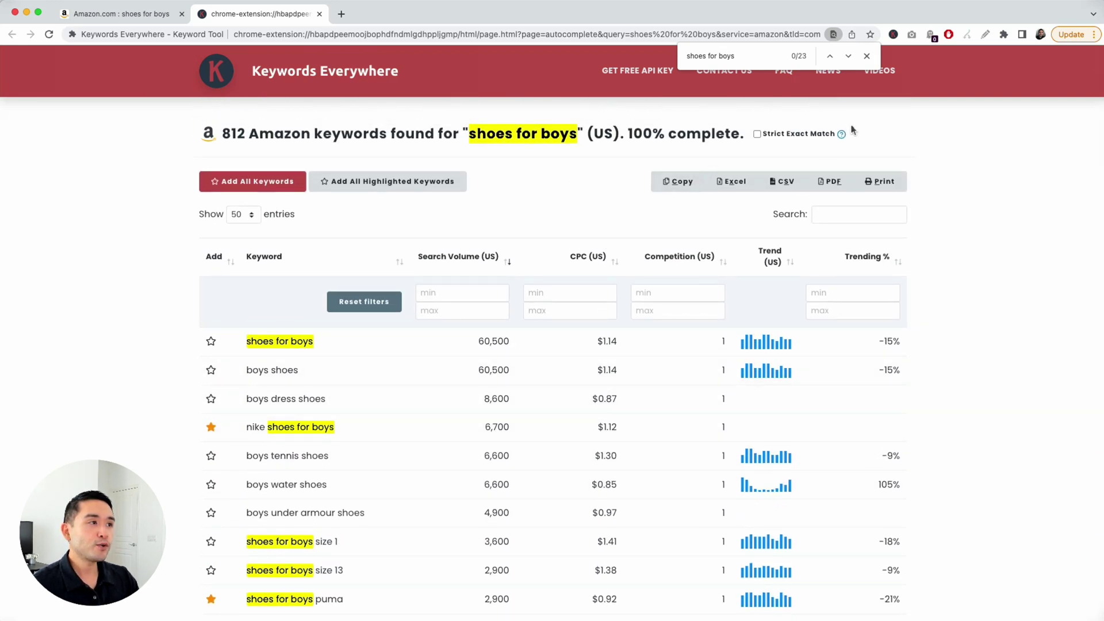
pyautogui.click(867, 56)
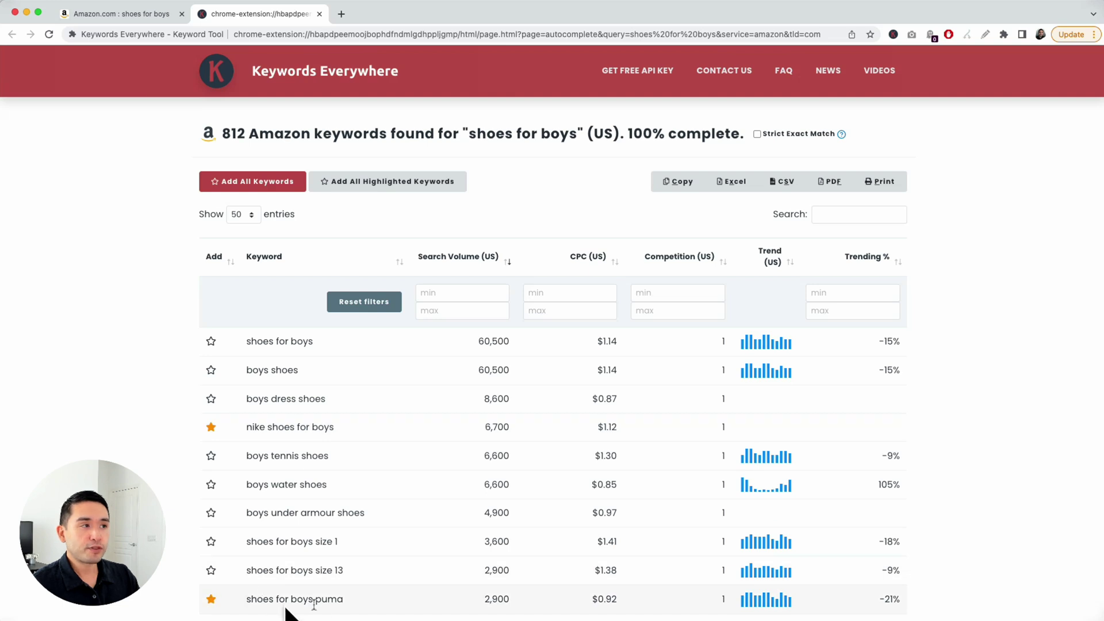
pyautogui.click(893, 35)
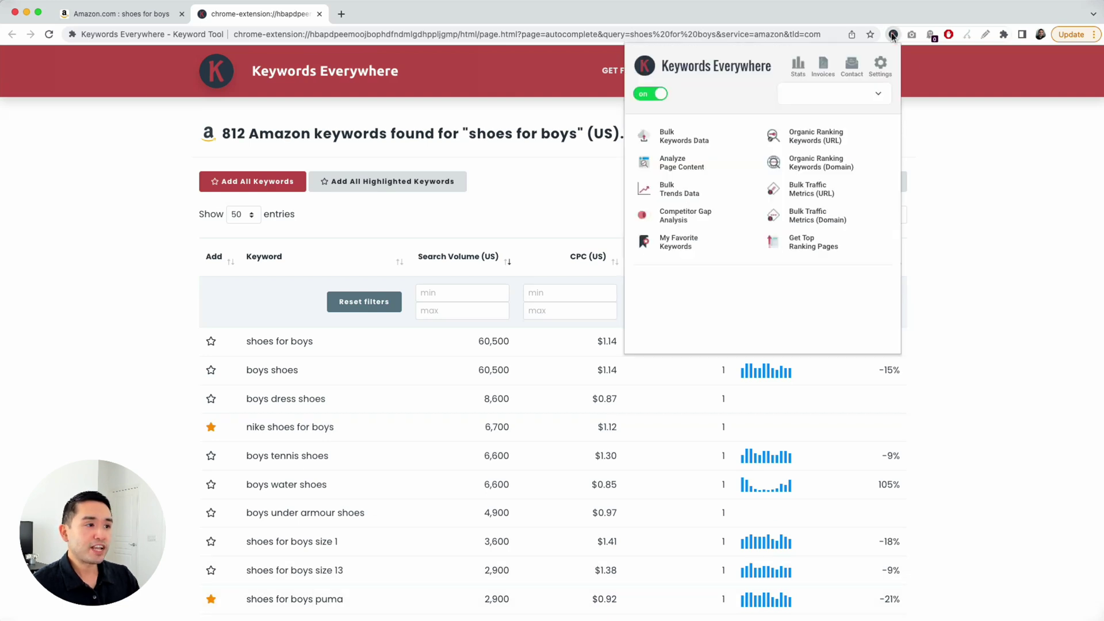
# - View the four starred keywords in My Favorite Keywords, then return to the 812-keyword results
pyautogui.click(686, 242)
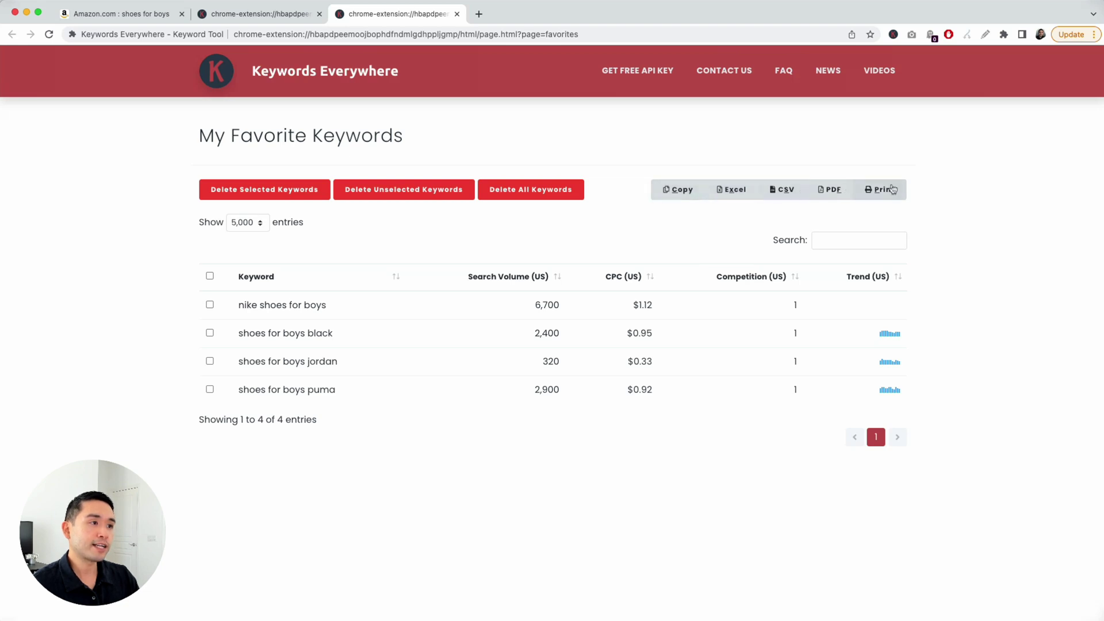
pyautogui.click(268, 15)
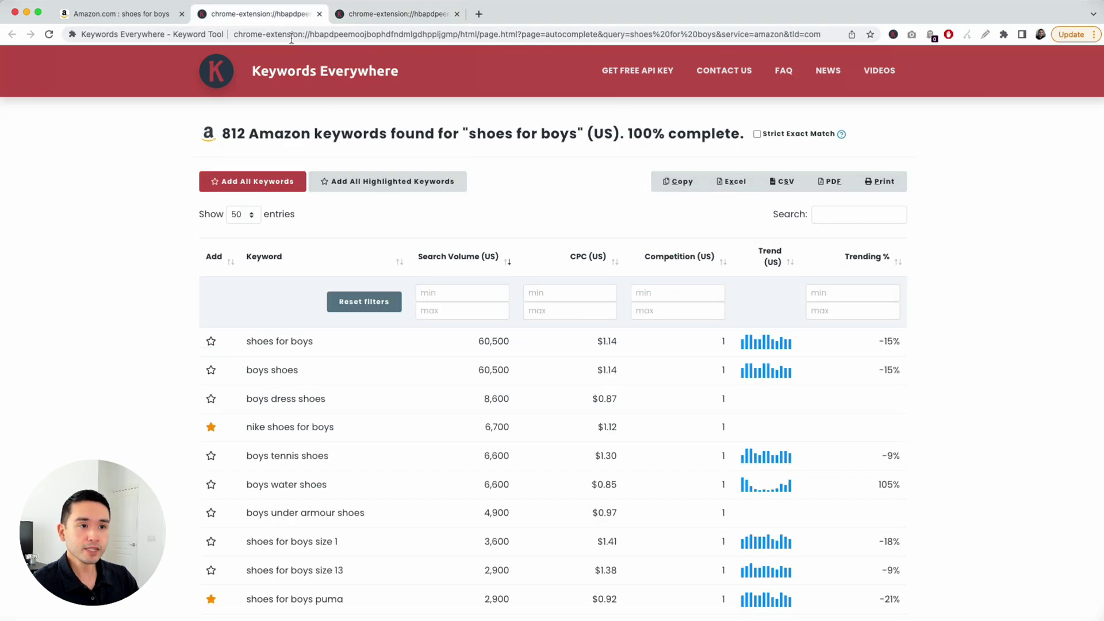
pyautogui.scroll(-5, 337, 131)
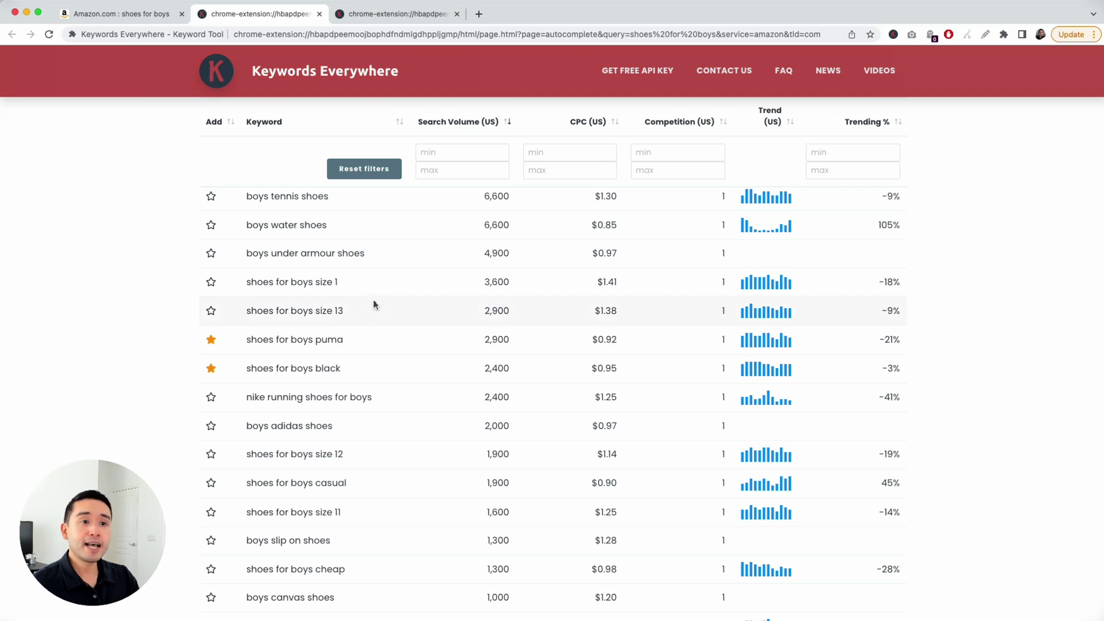
pyautogui.scroll(4, 371, 311)
pyautogui.scroll(1, 347, 303)
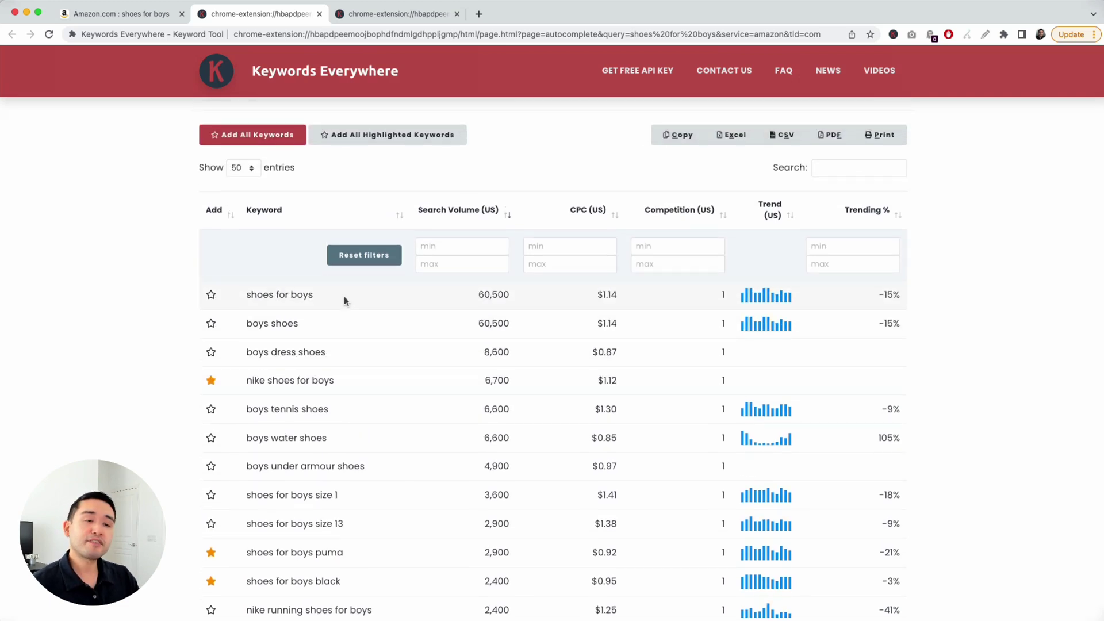